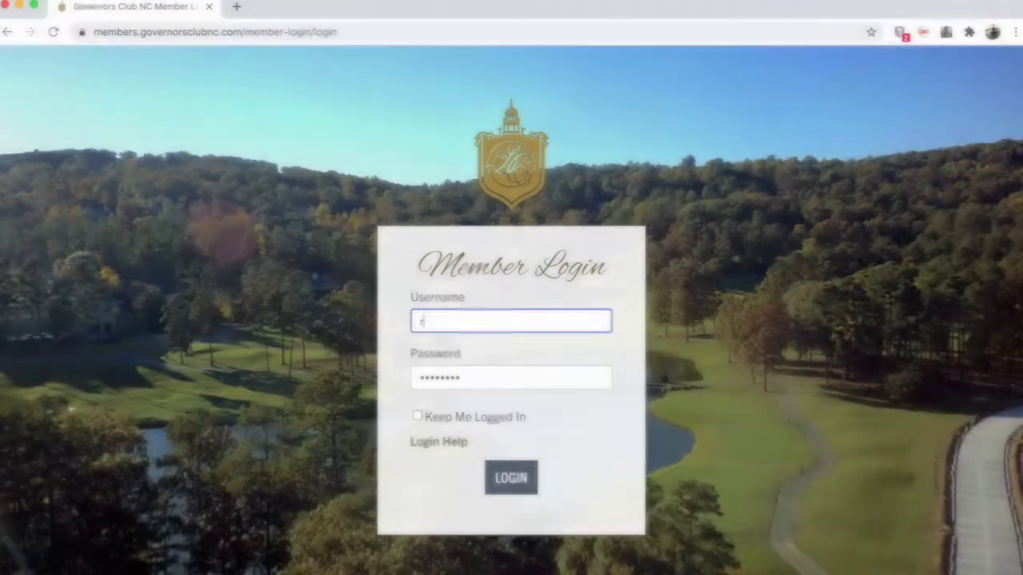
- Sign in with the member's username and password and open Reservations > Fitness Classes
text(davenport)
key(Tab)
text(g)
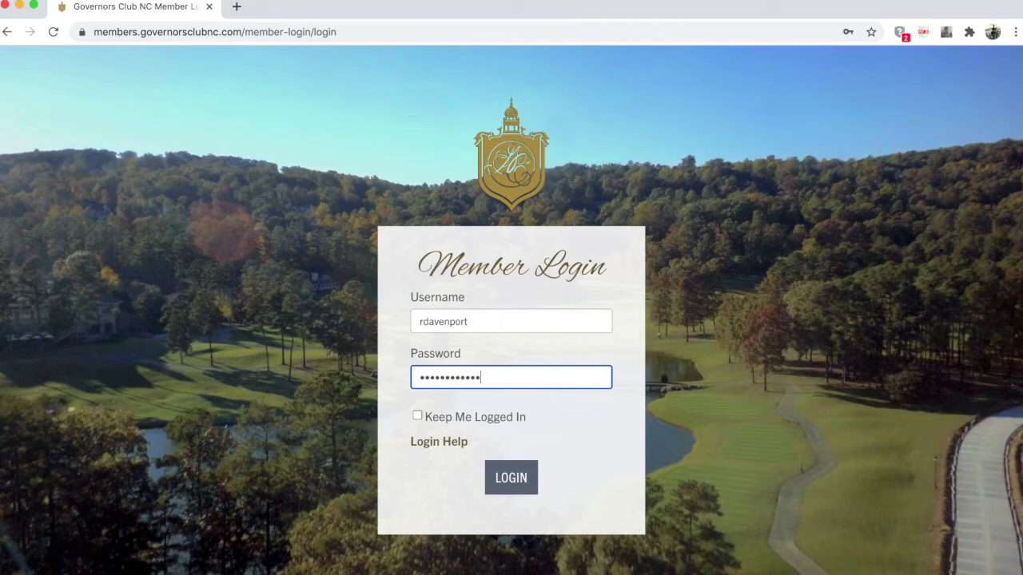
key(Return)
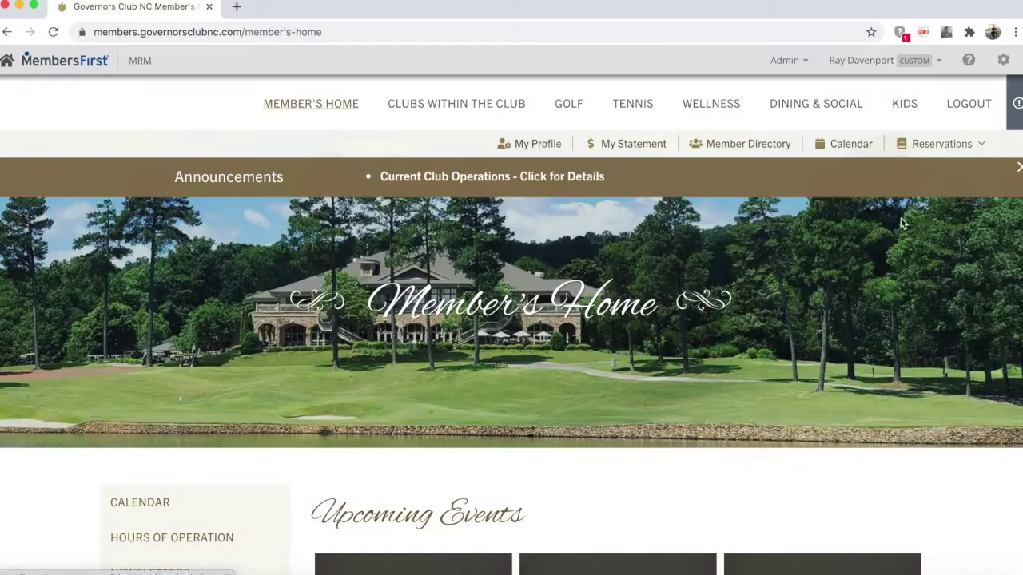
click(969, 143)
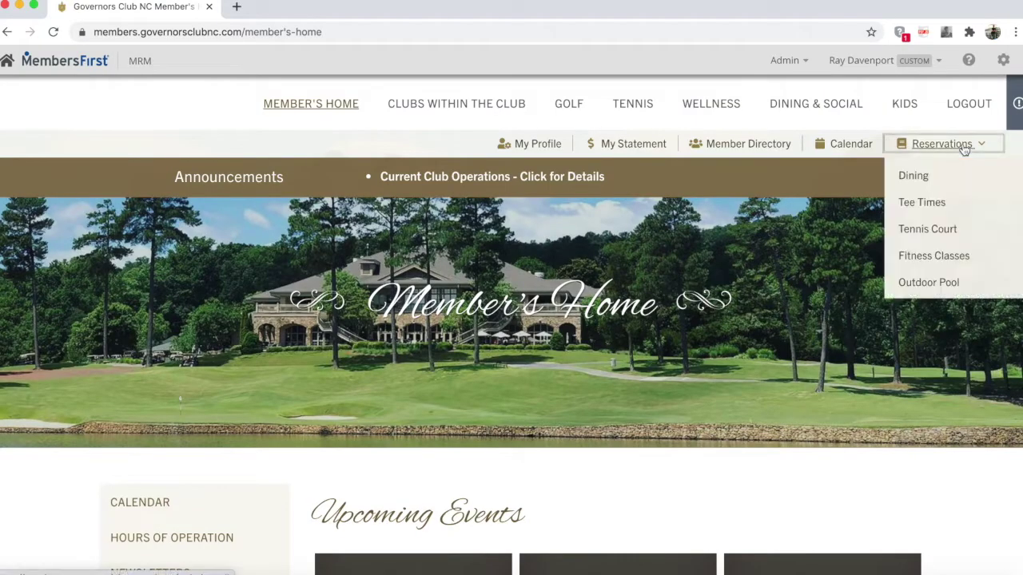
click(940, 257)
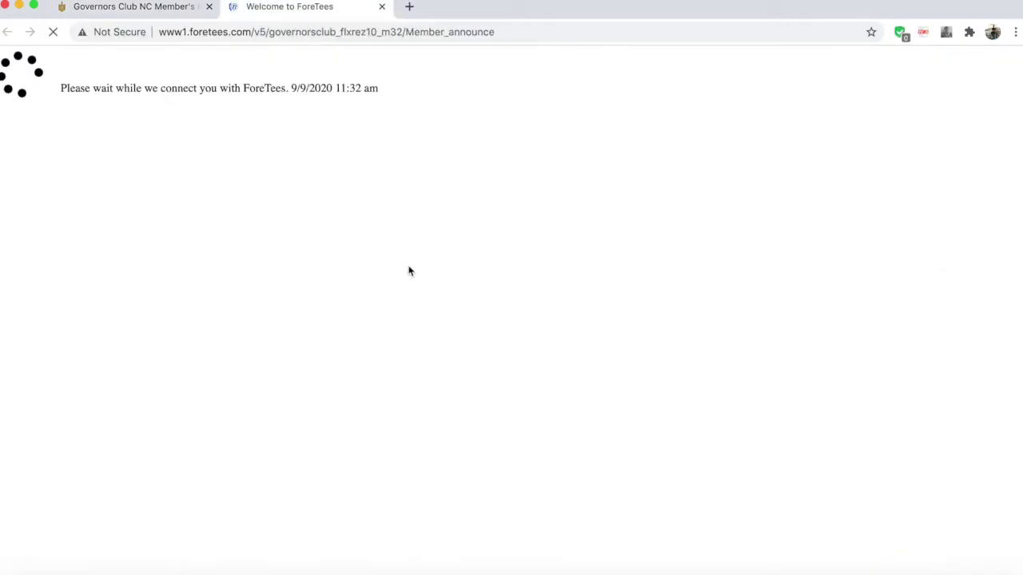
- Review the Group Fitness announcements, then go to Make, Change, or View Reservations
scroll(565, 275, down, 2)
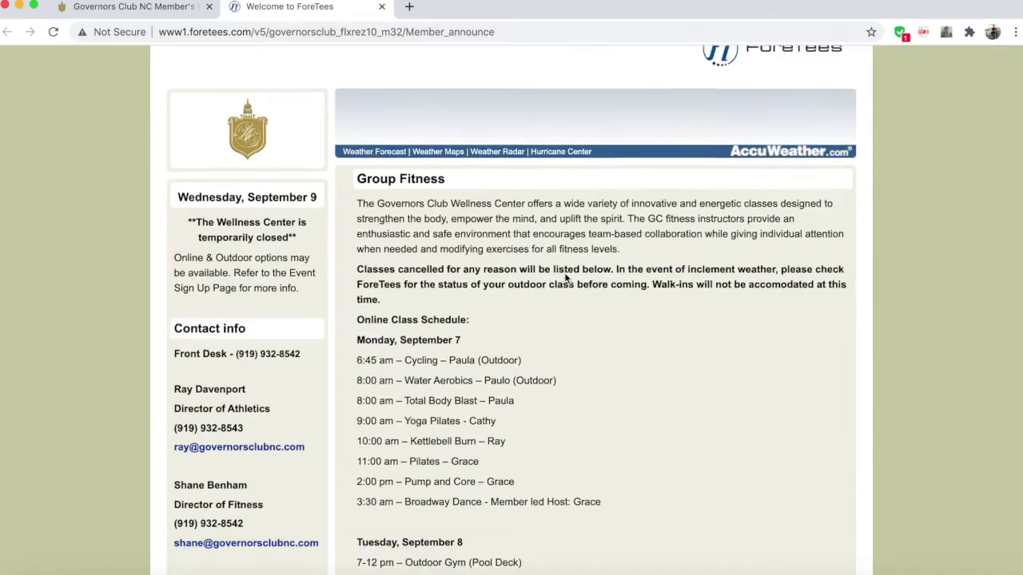
scroll(564, 275, down, 3)
scroll(564, 273, down, 5)
scroll(564, 273, down, 10)
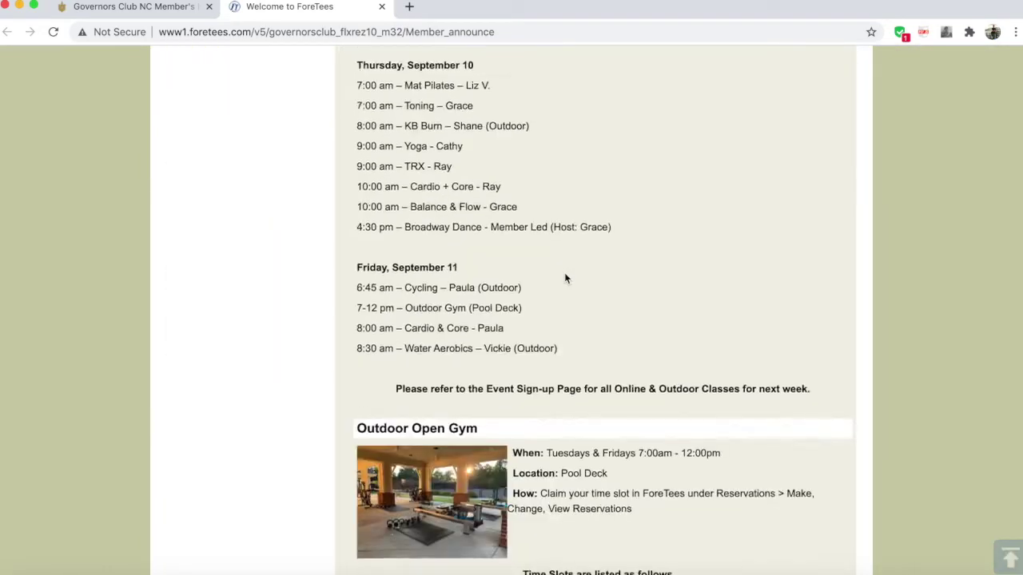
scroll(564, 273, down, 6)
scroll(564, 273, down, 5)
scroll(564, 273, down, 3)
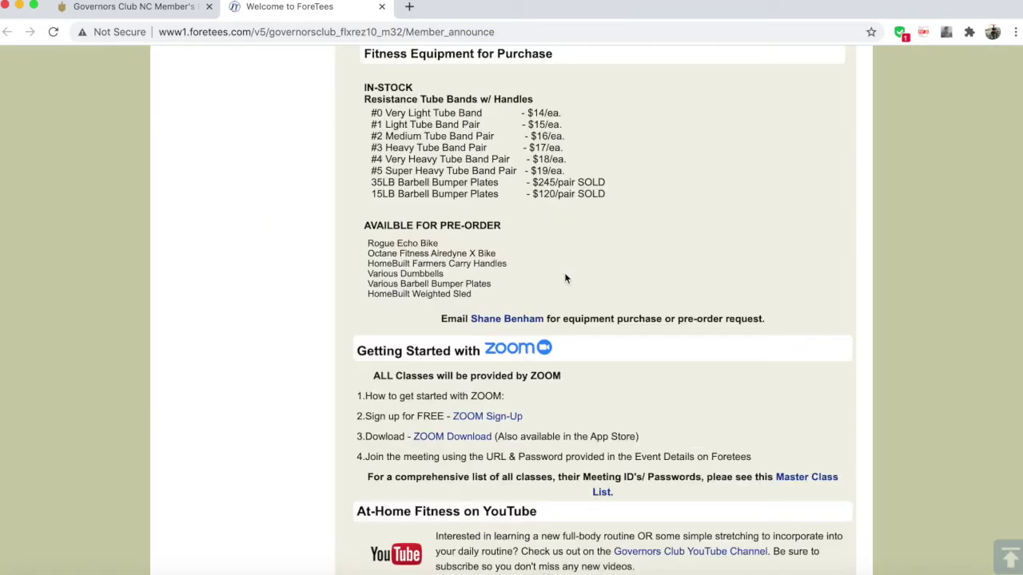
scroll(565, 277, down, 7)
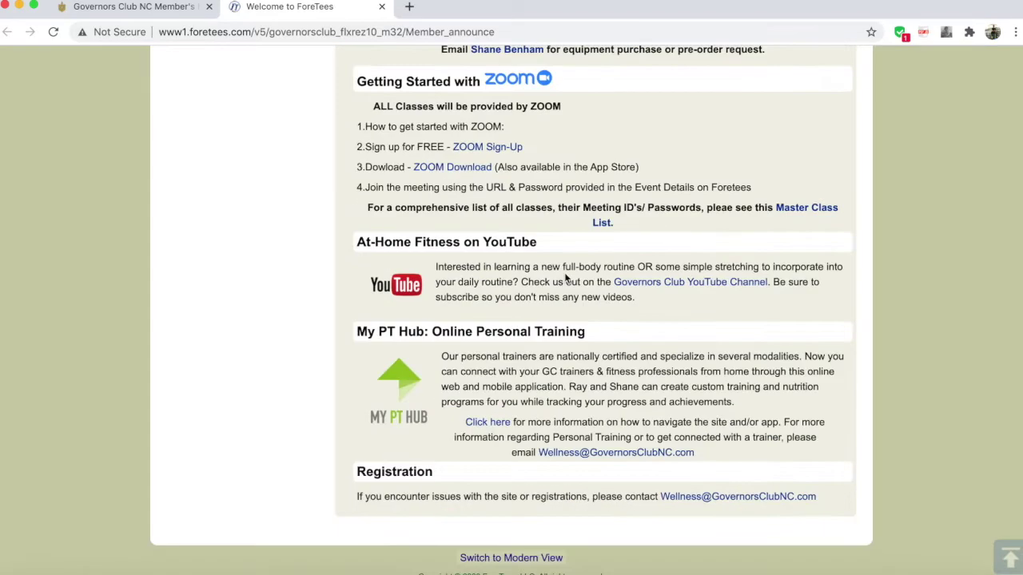
scroll(564, 274, up, 15)
scroll(565, 274, up, 10)
scroll(543, 276, up, 5)
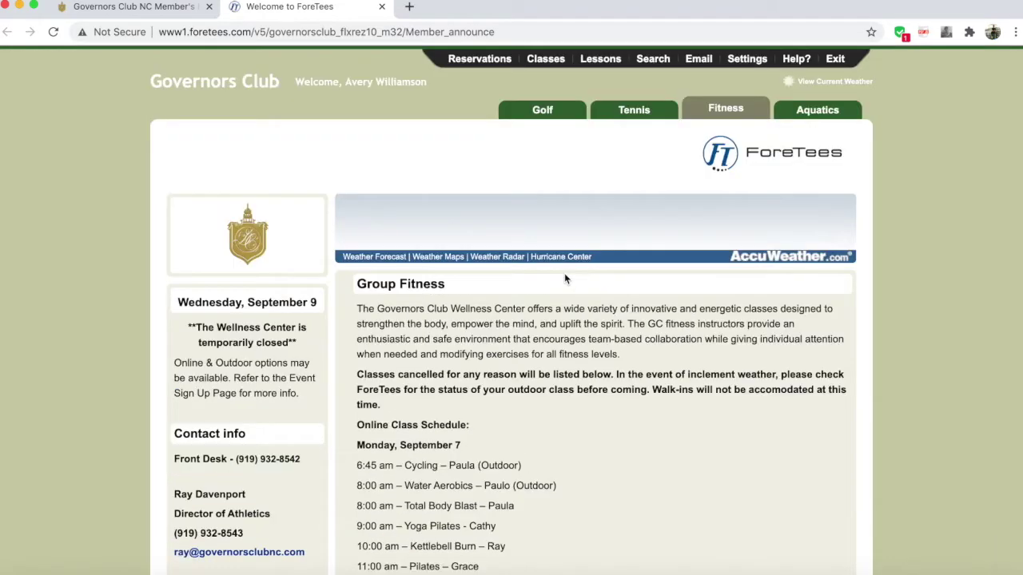
mouse_move(479, 59)
click(483, 78)
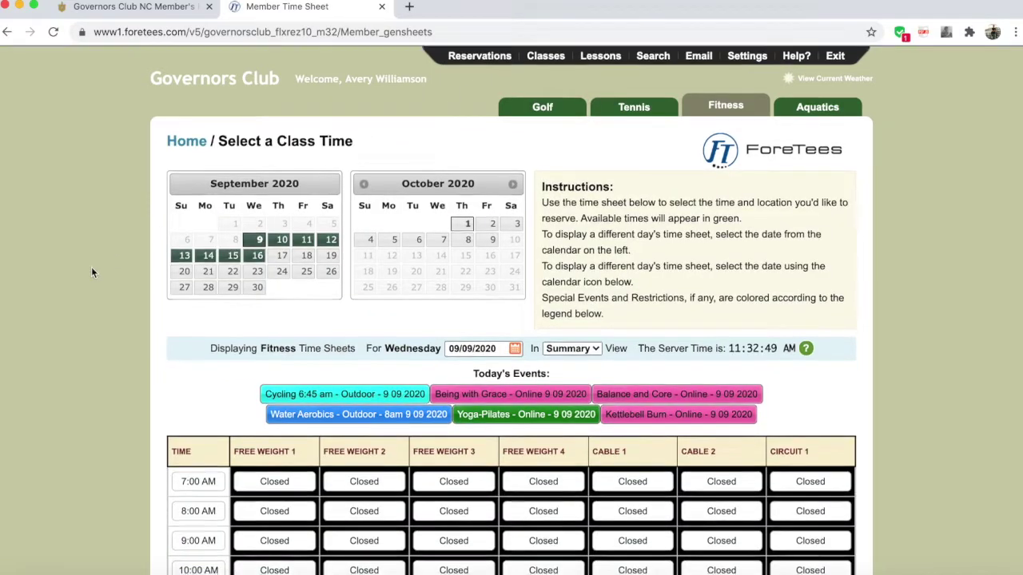
- Show the Monday 9/14/2020 time sheet and pick the Treadmill 3 7:00 AM slot
scroll(91, 270, down, 5)
scroll(91, 270, down, 2)
scroll(91, 273, up, 7)
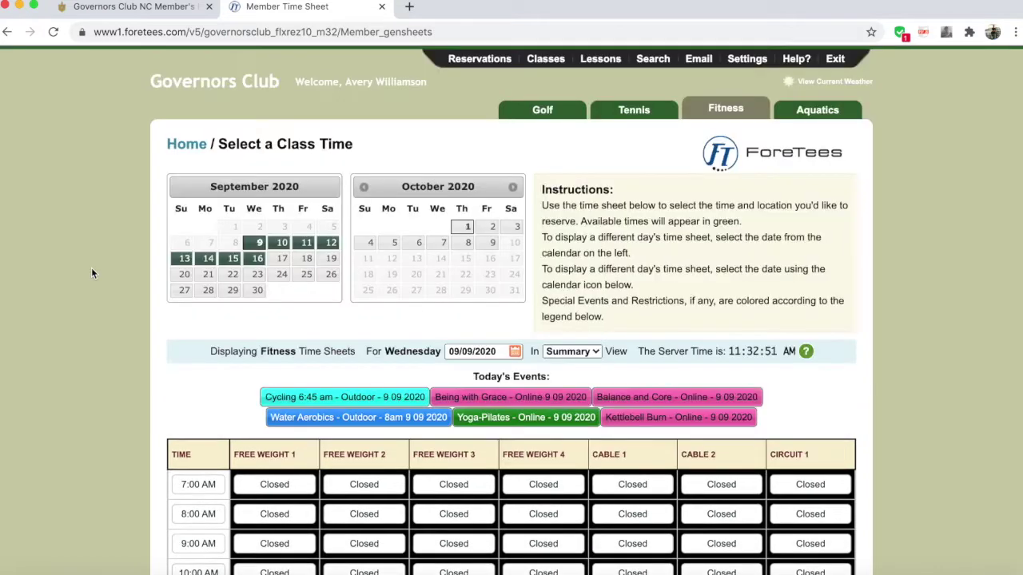
click(209, 262)
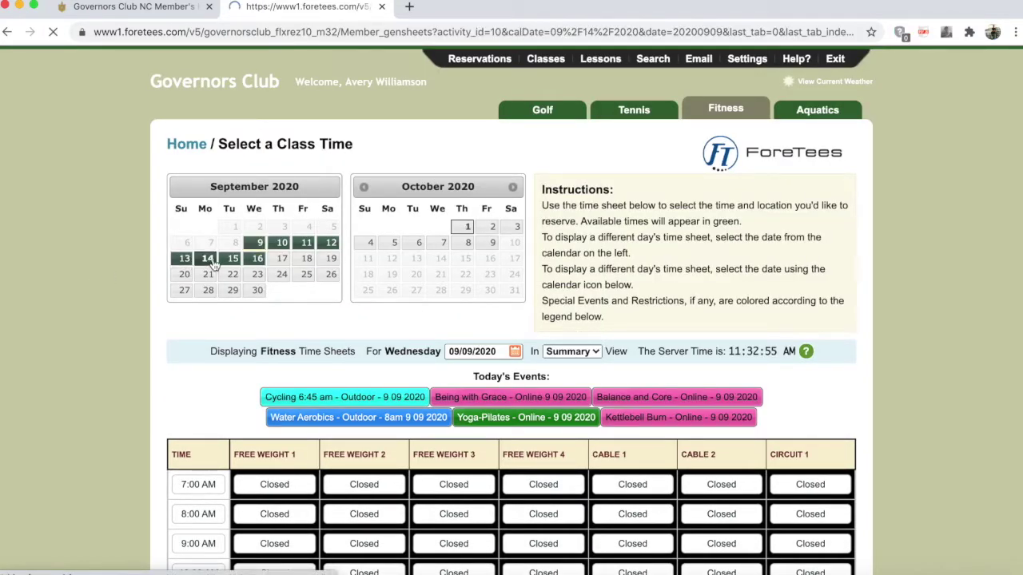
scroll(134, 327, down, 3)
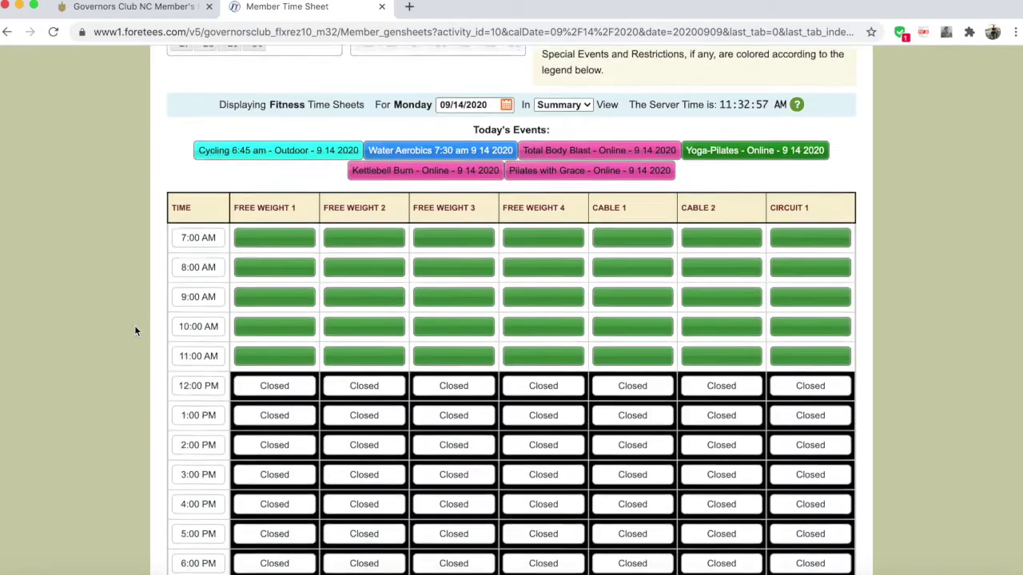
scroll(134, 327, down, 2)
scroll(134, 331, down, 3)
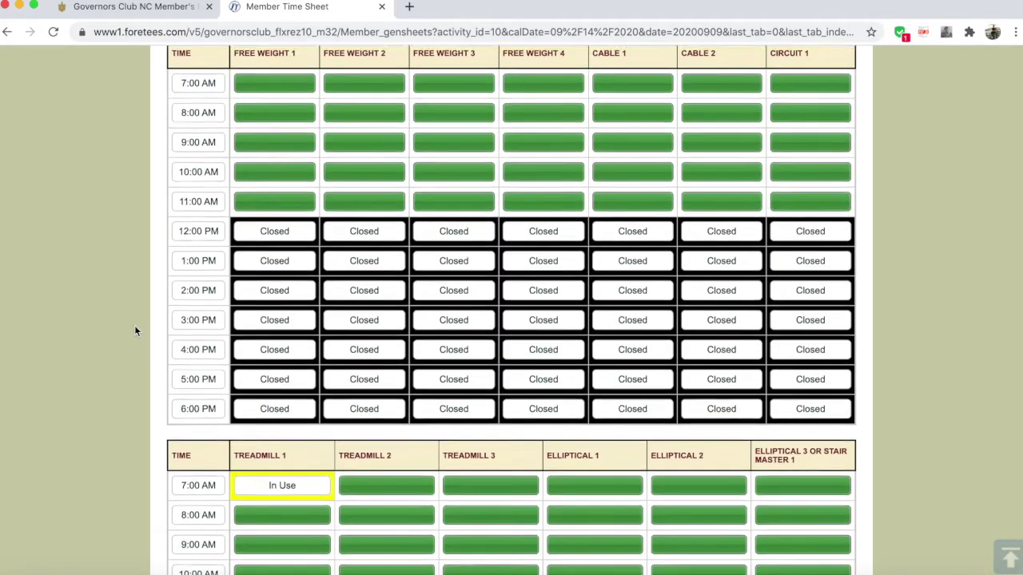
scroll(134, 331, down, 1)
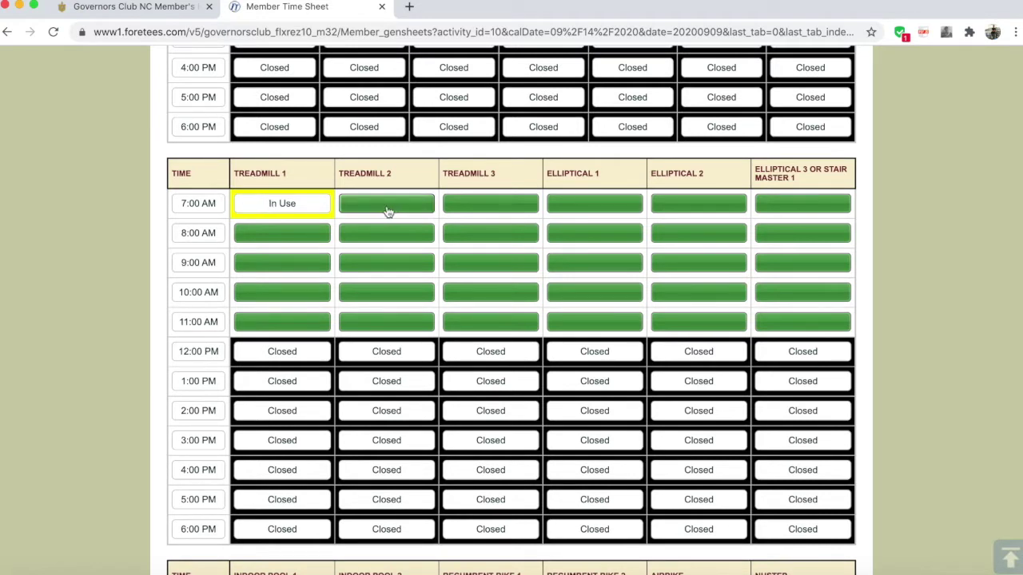
click(484, 206)
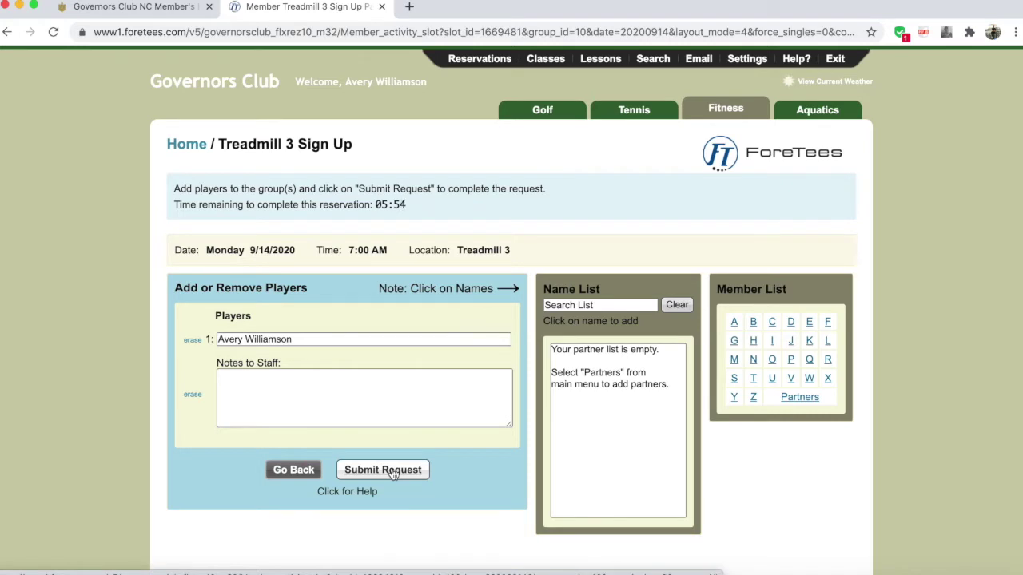
- Submit the Treadmill 3 7:00 AM request and acknowledge the confirmation
click(394, 473)
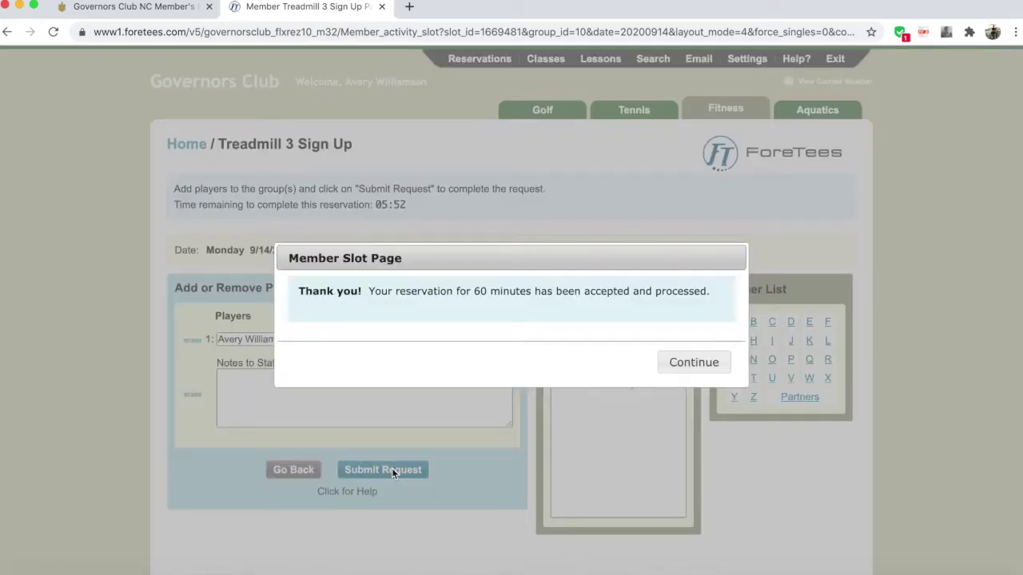
click(691, 364)
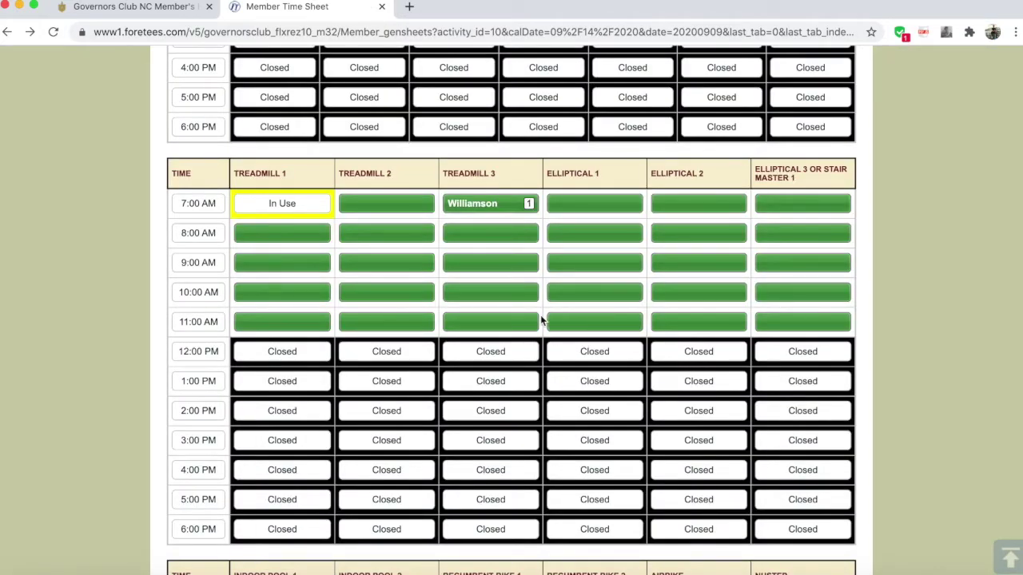
scroll(540, 320, up, 8)
scroll(540, 319, up, 2)
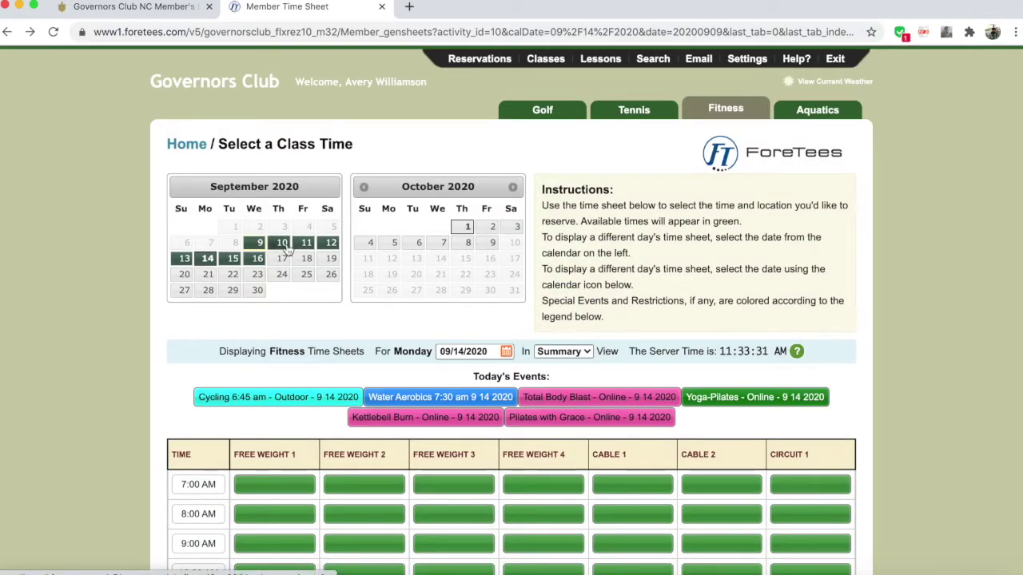
- Switch the fitness time sheet from September 10 to Tuesday, September 15
click(284, 251)
scroll(519, 374, down, 2)
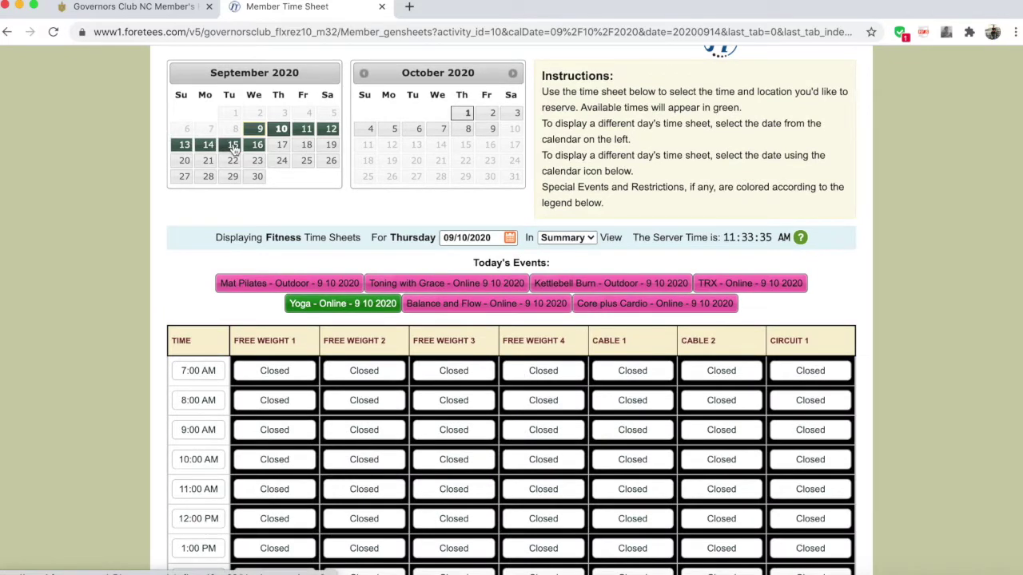
click(232, 146)
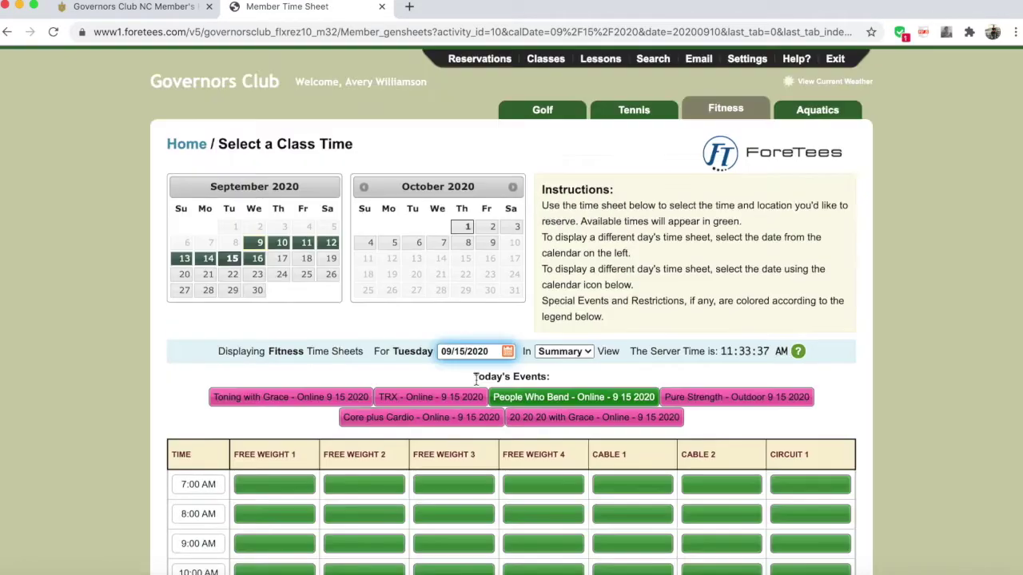
scroll(473, 382, down, 10)
scroll(473, 384, down, 2)
scroll(473, 385, down, 8)
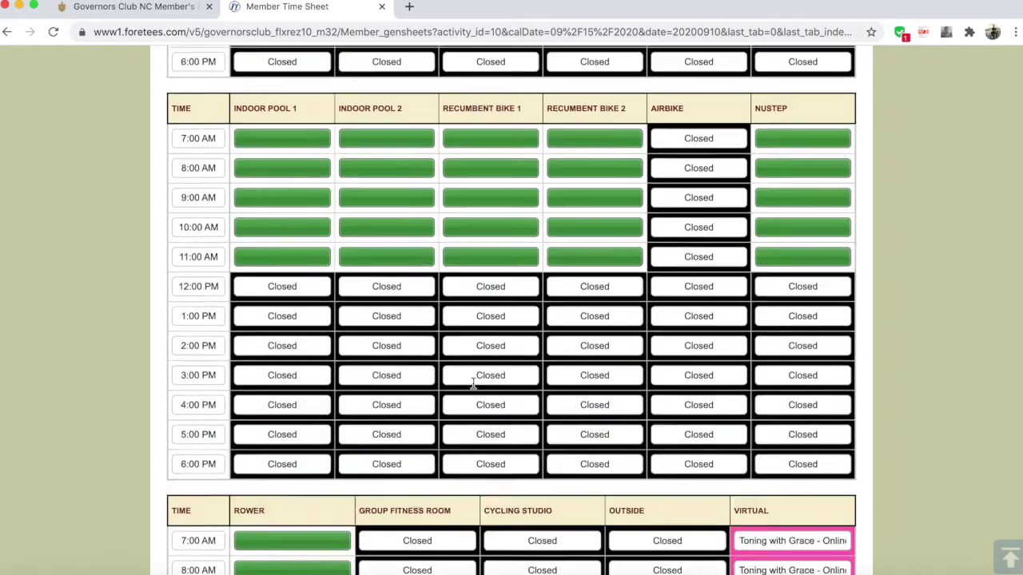
scroll(473, 384, down, 8)
scroll(473, 384, down, 1)
- Scan the 9/15 equipment tables and pick the Indoor Pool 1 8:00 AM slot
scroll(473, 388, up, 2)
scroll(473, 388, up, 2)
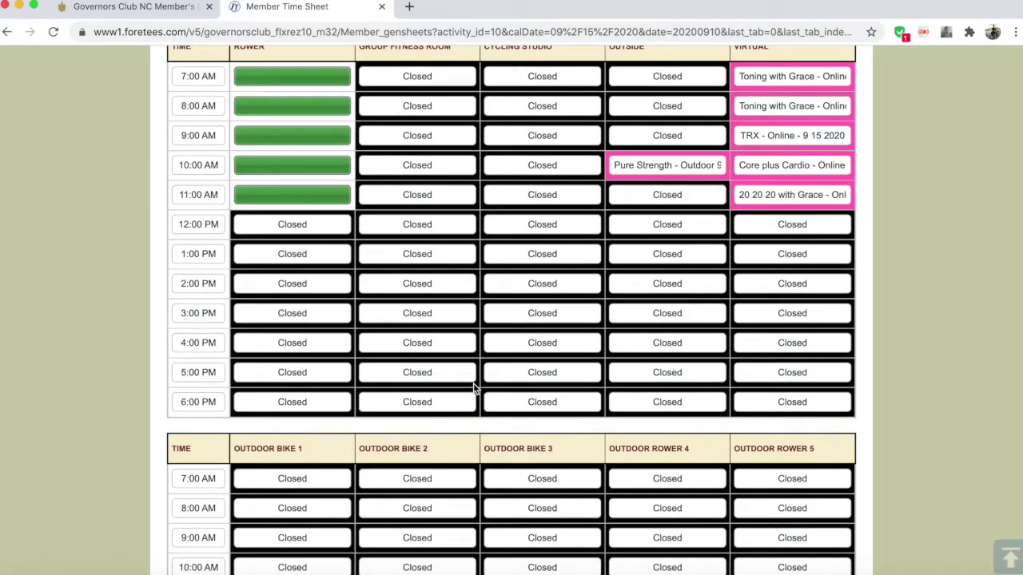
scroll(473, 387, down, 1)
scroll(473, 388, down, 5)
scroll(473, 388, down, 3)
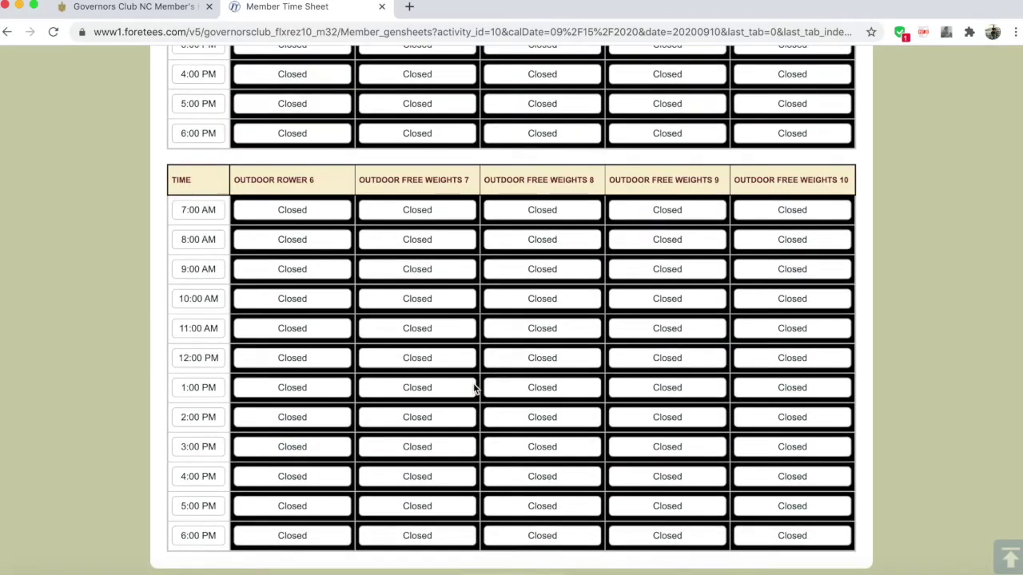
scroll(473, 388, up, 5)
scroll(473, 388, up, 2)
scroll(474, 388, up, 3)
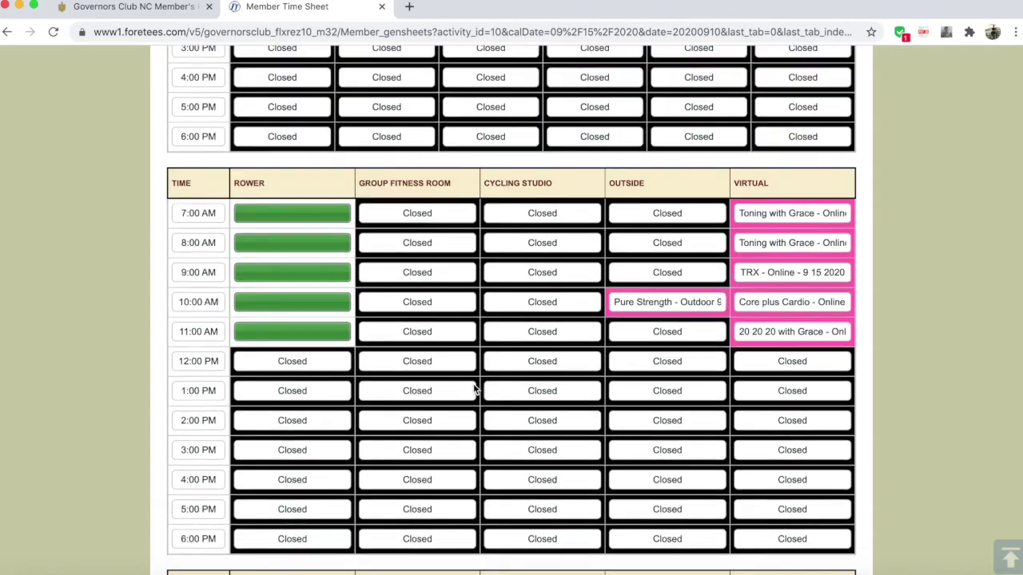
scroll(476, 389, up, 2)
scroll(447, 356, up, 3)
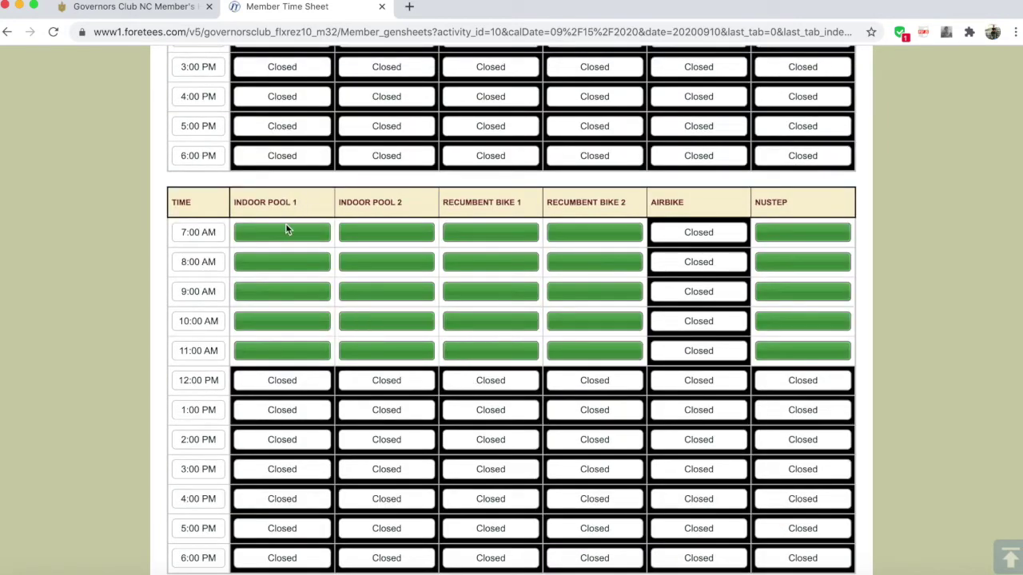
click(280, 261)
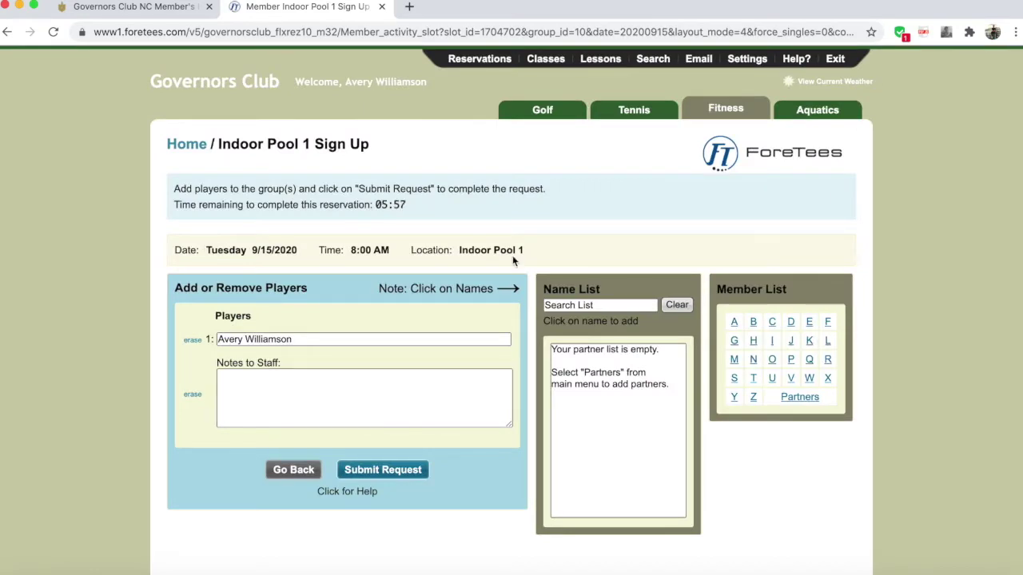
- Submit the Indoor Pool 1 8:00 AM request and confirm the booking
click(386, 473)
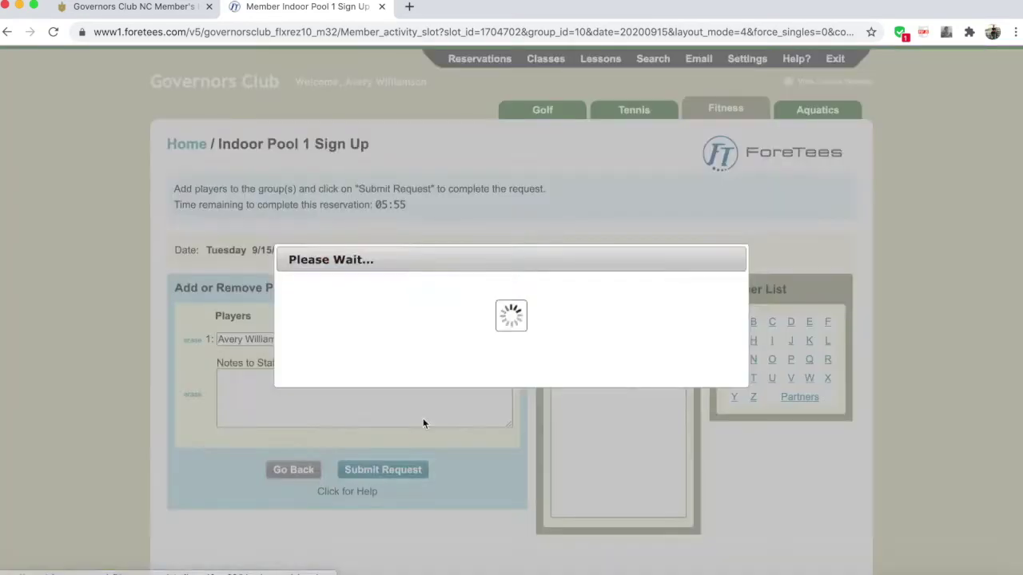
click(689, 366)
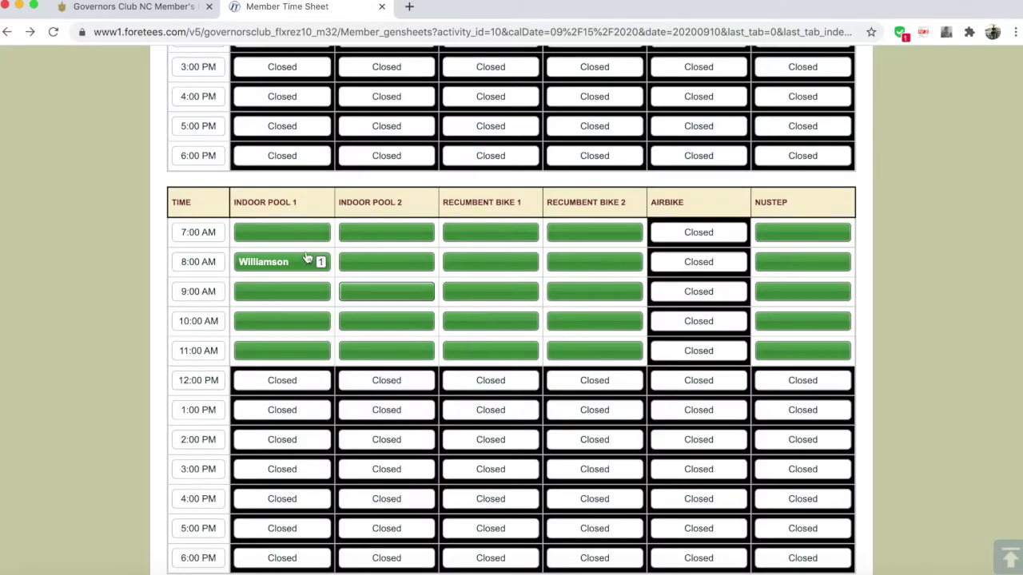
scroll(293, 208, down, 2)
scroll(292, 216, down, 5)
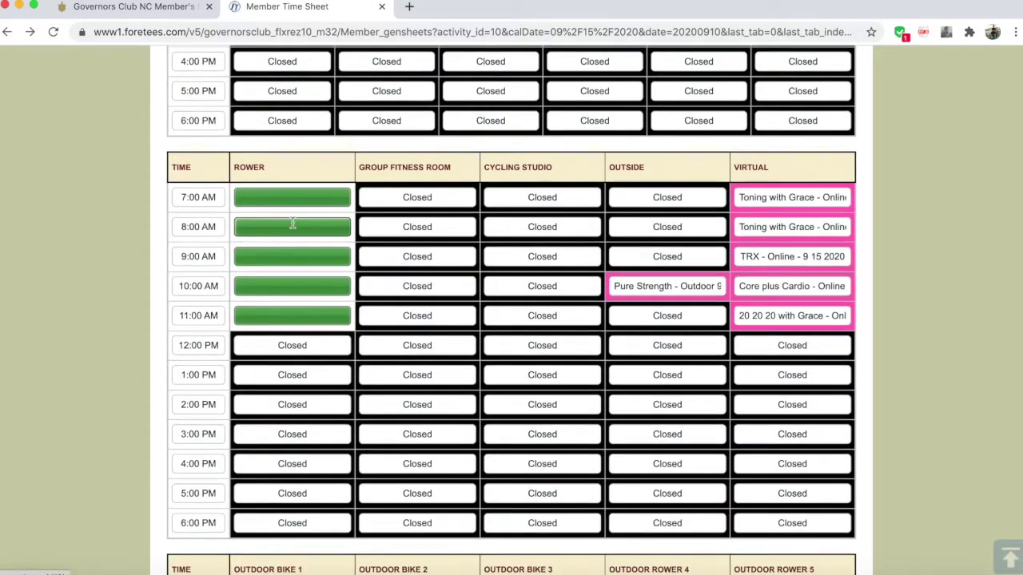
scroll(292, 229, down, 5)
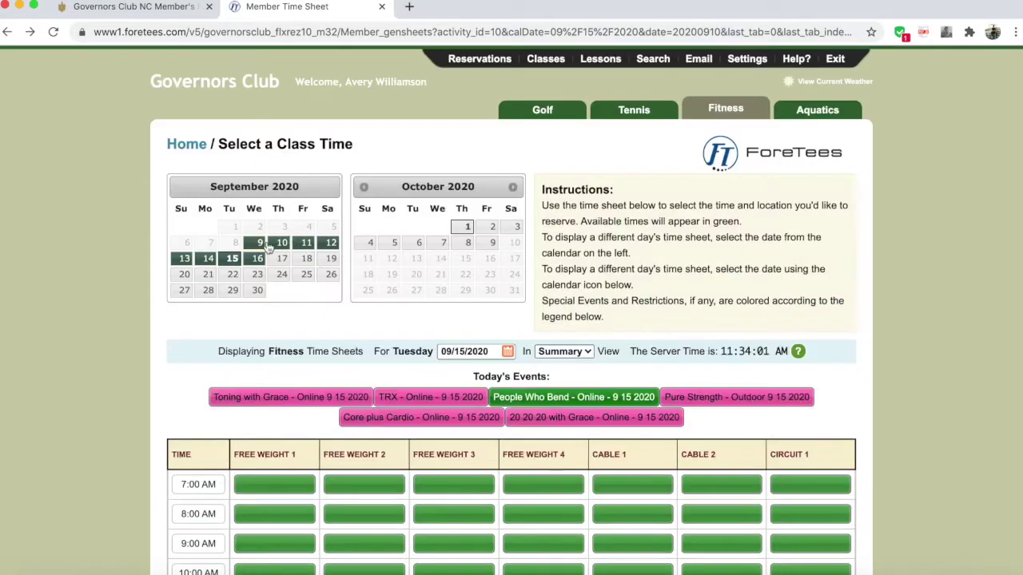
- Show the Wednesday 9/16 time sheet and scroll down to Outdoor Free Weights 7
click(257, 262)
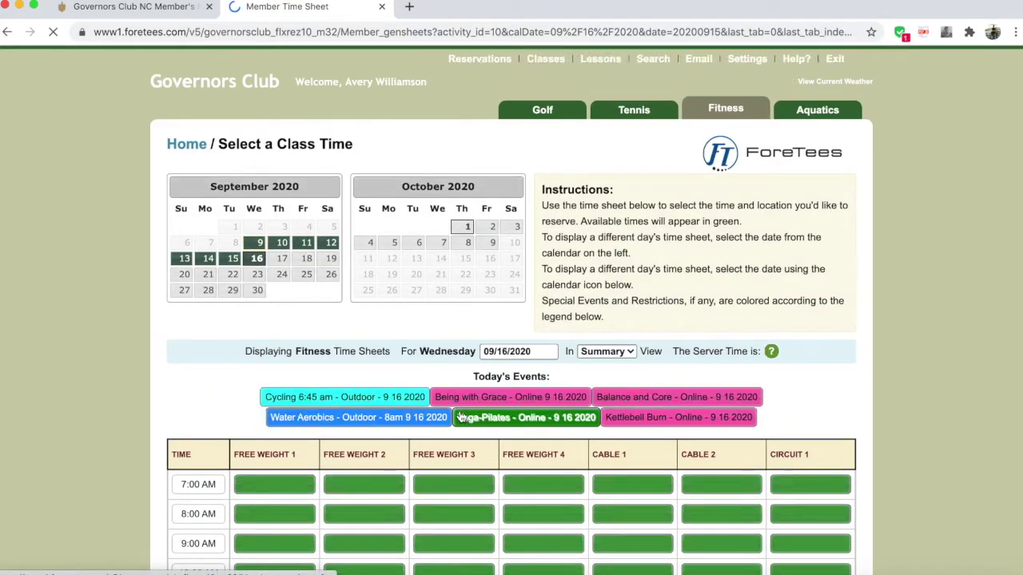
scroll(461, 417, down, 2)
scroll(460, 412, down, 3)
scroll(460, 411, down, 3)
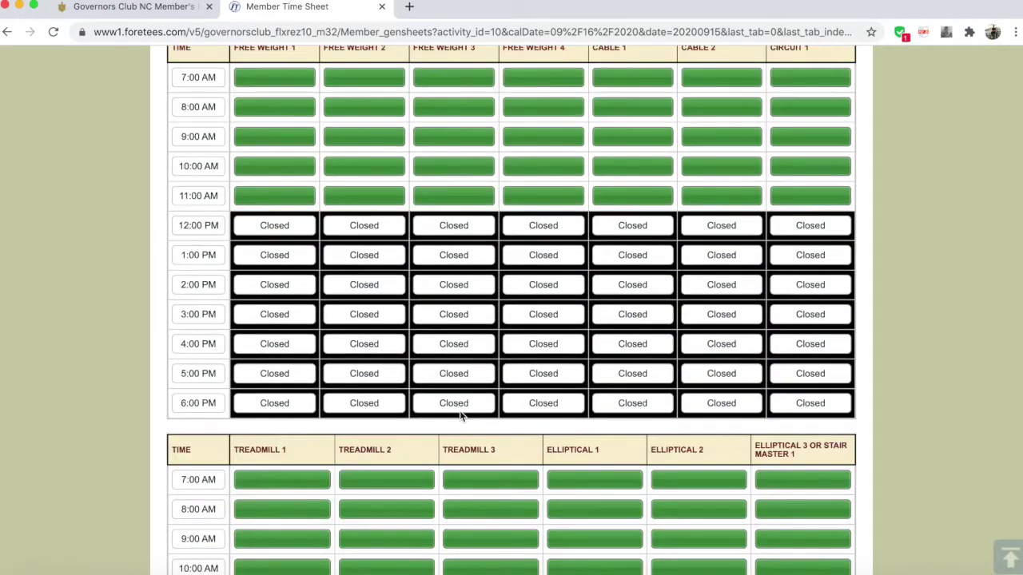
scroll(462, 417, down, 3)
scroll(461, 417, down, 3)
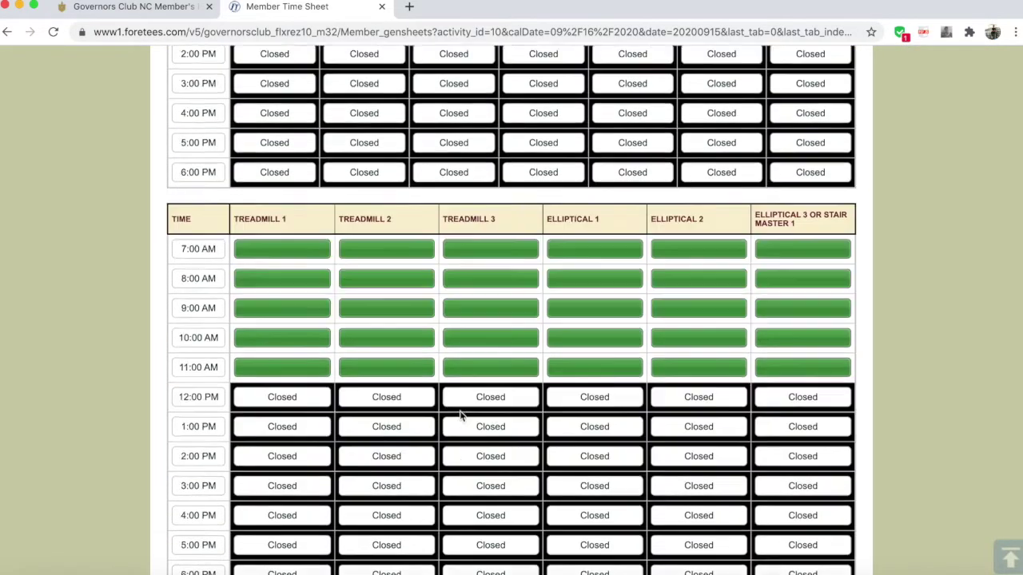
scroll(461, 417, down, 3)
scroll(461, 417, down, 3)
scroll(461, 418, down, 3)
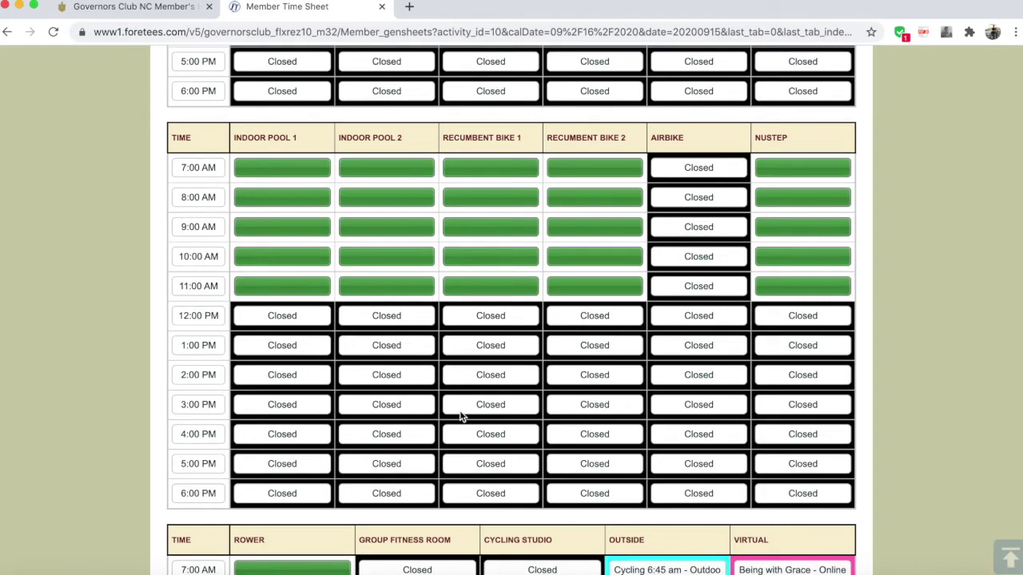
scroll(461, 416, down, 3)
scroll(461, 416, down, 3)
scroll(461, 415, down, 3)
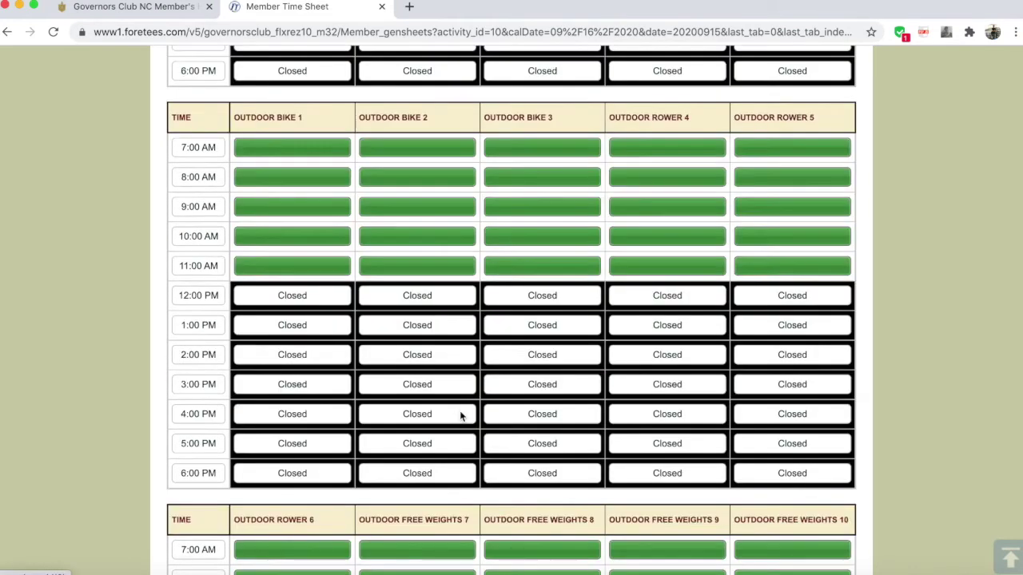
scroll(461, 416, down, 3)
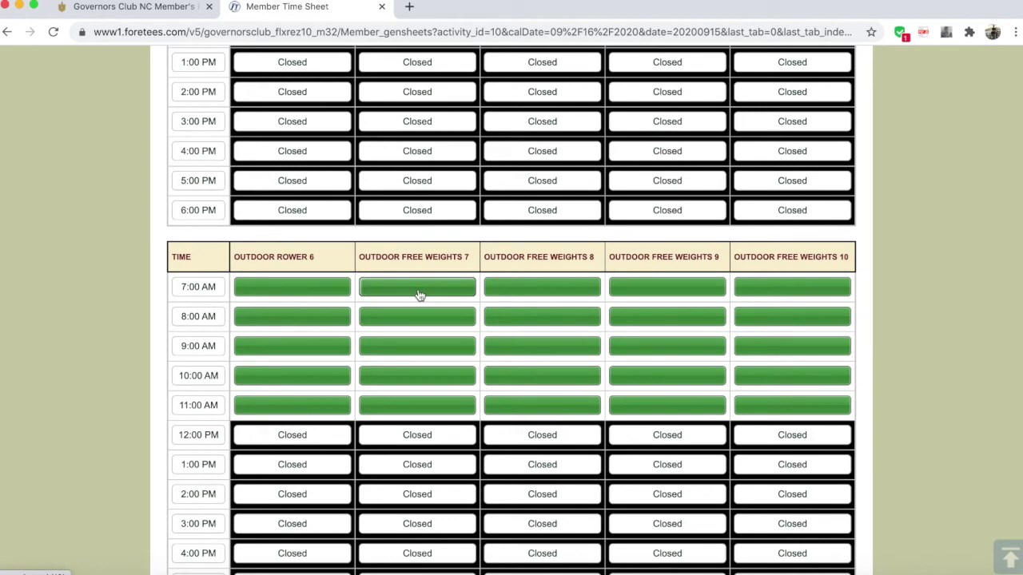
- Book the Outdoor Free Weights 7 slot at 10:00 AM and confirm it
click(414, 375)
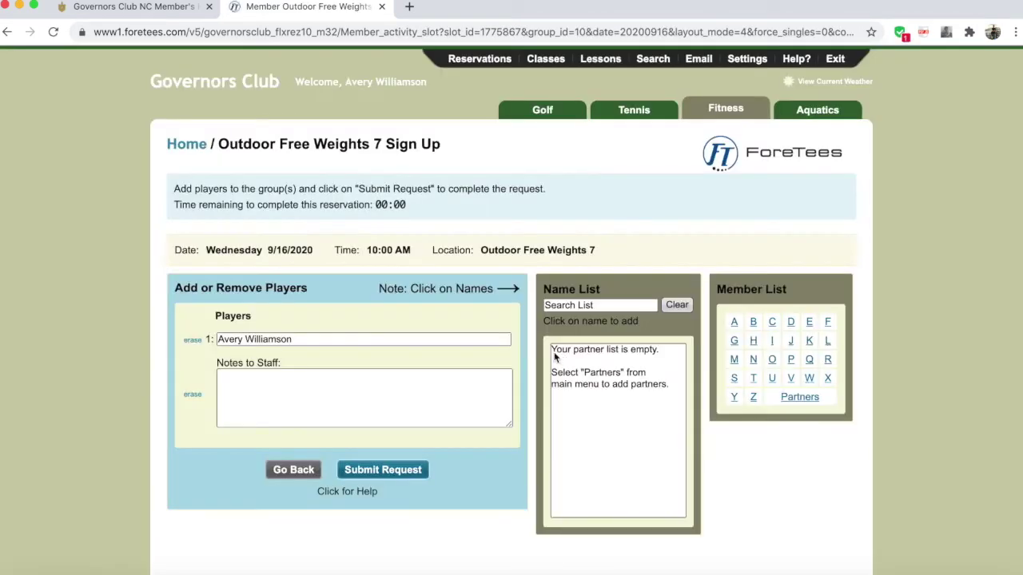
click(402, 472)
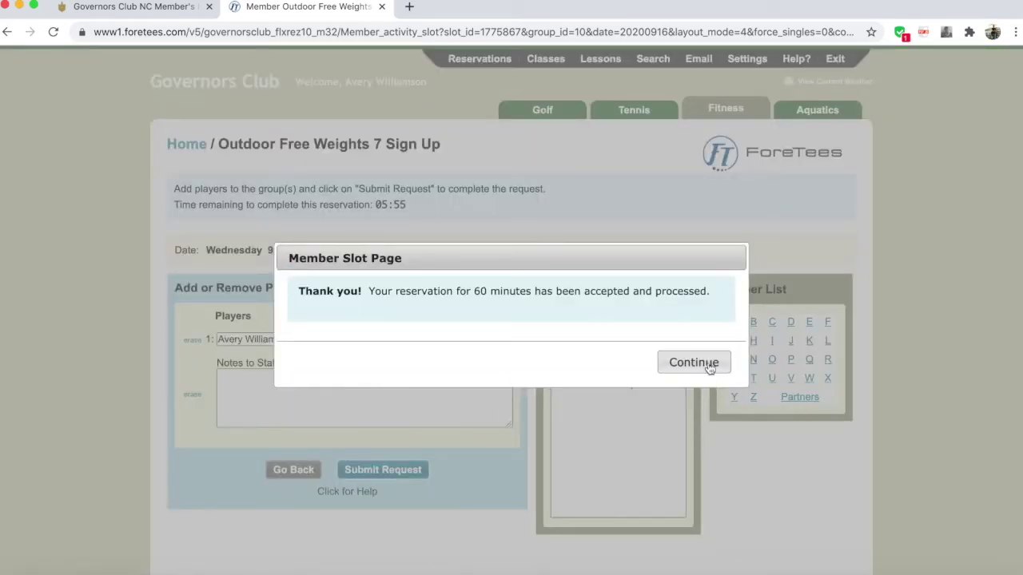
click(708, 363)
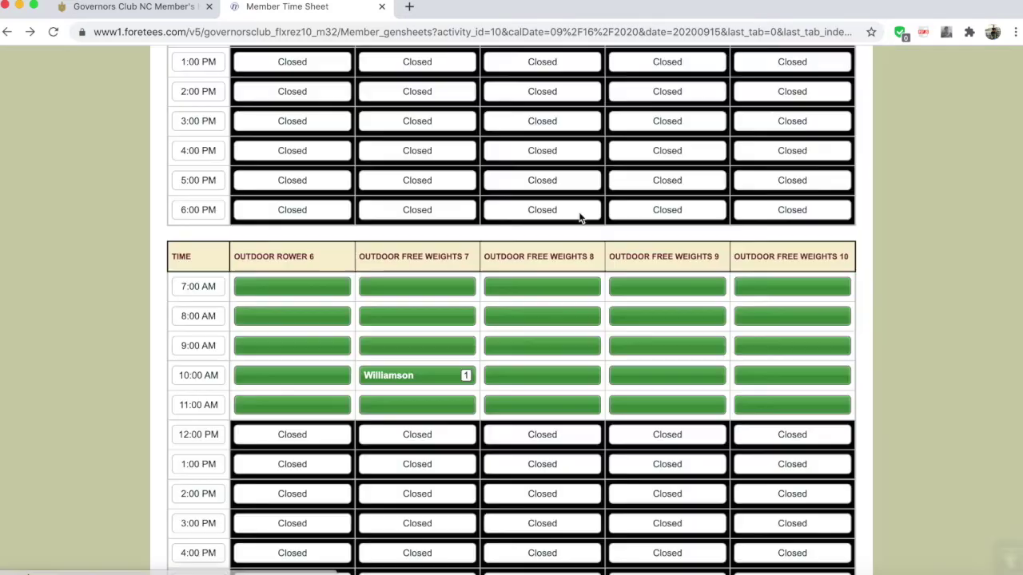
scroll(577, 213, up, 15)
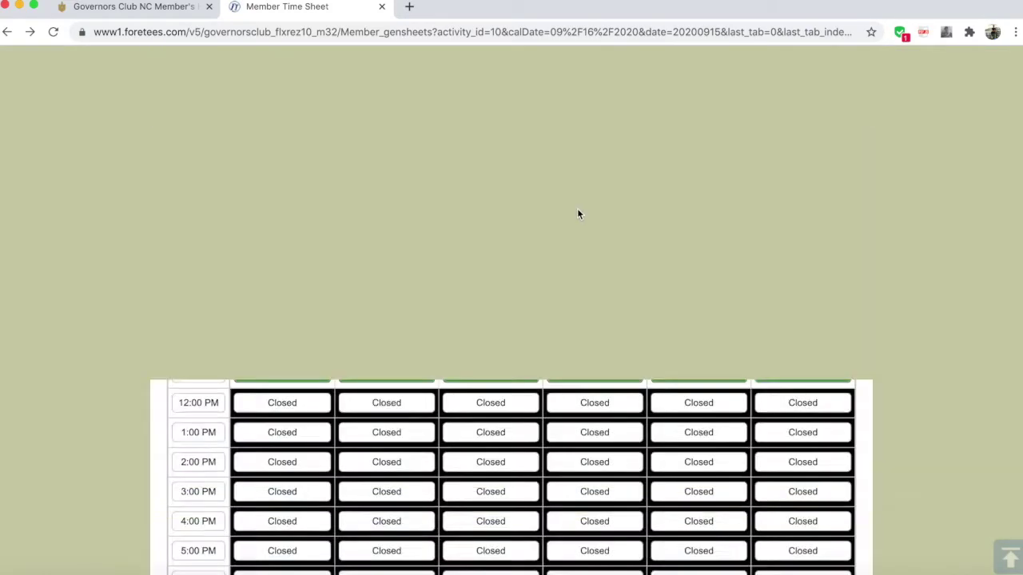
mouse_move(480, 59)
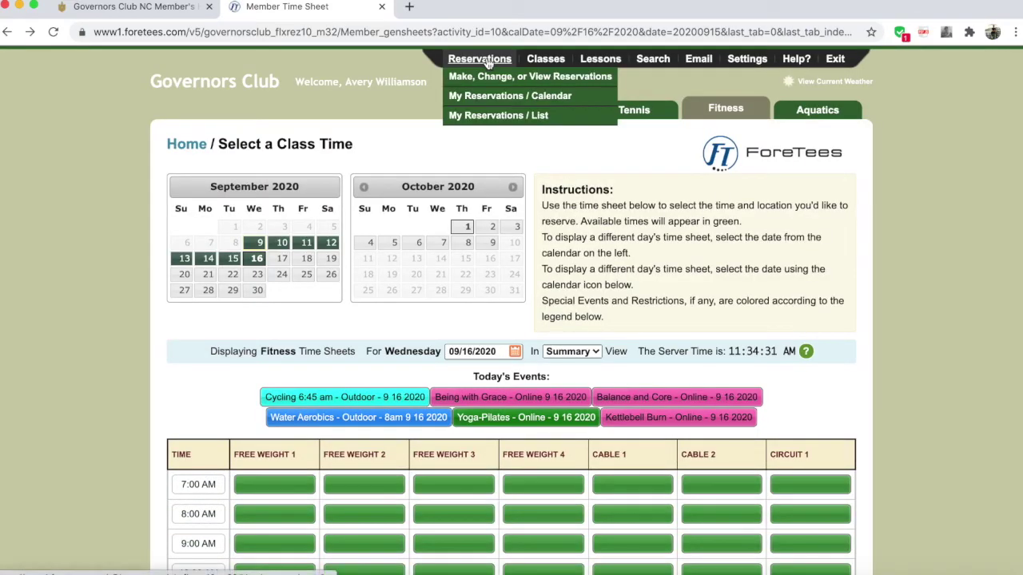
- From My Reservations, cancel the entire 9/14/2020 Treadmill 3 booking
click(488, 117)
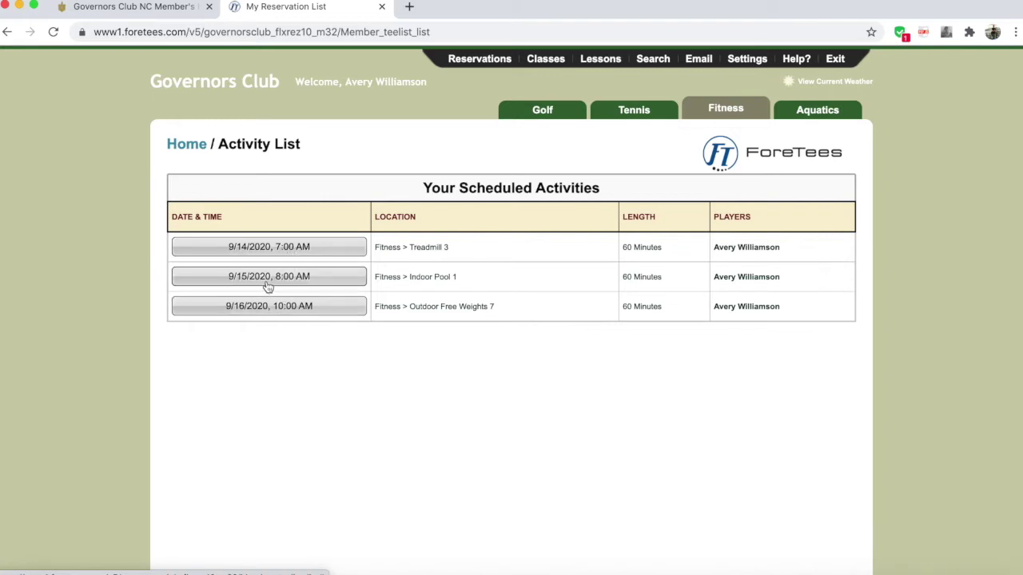
click(268, 254)
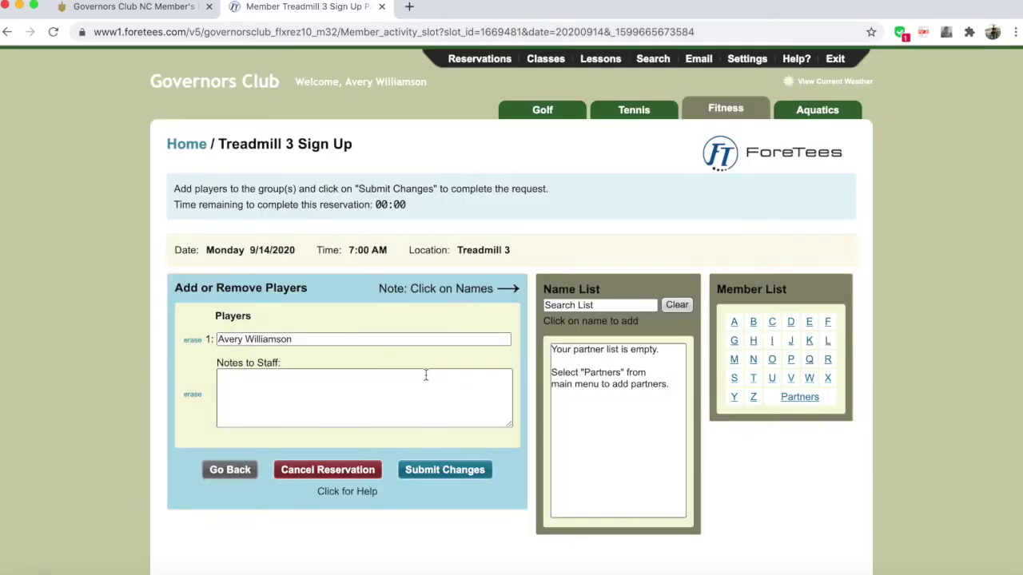
click(330, 473)
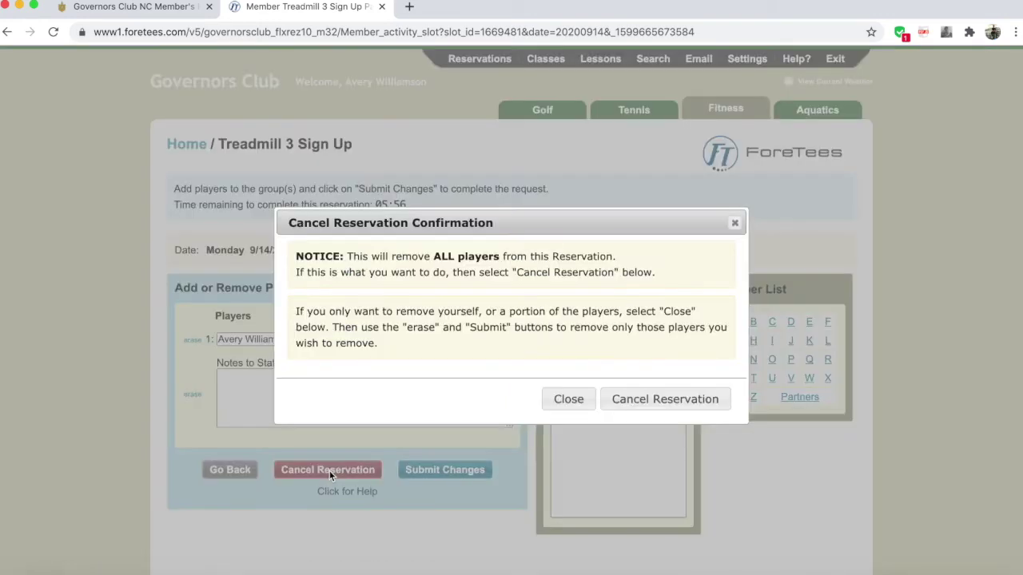
click(691, 406)
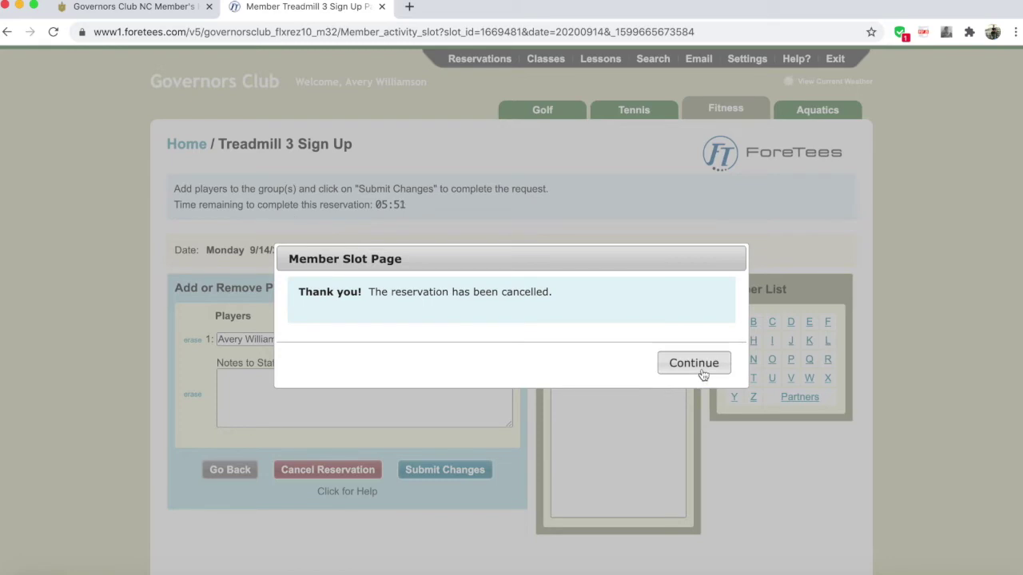
click(695, 365)
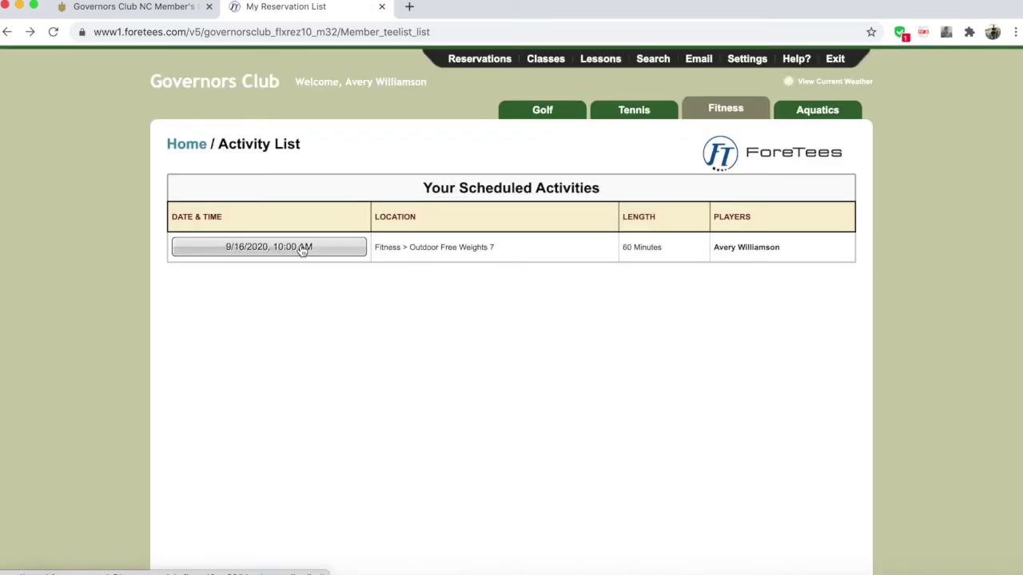
- Add the staff note '15# medicine ball' to the 9/16 Outdoor Free Weights 7 booking and submit
click(302, 248)
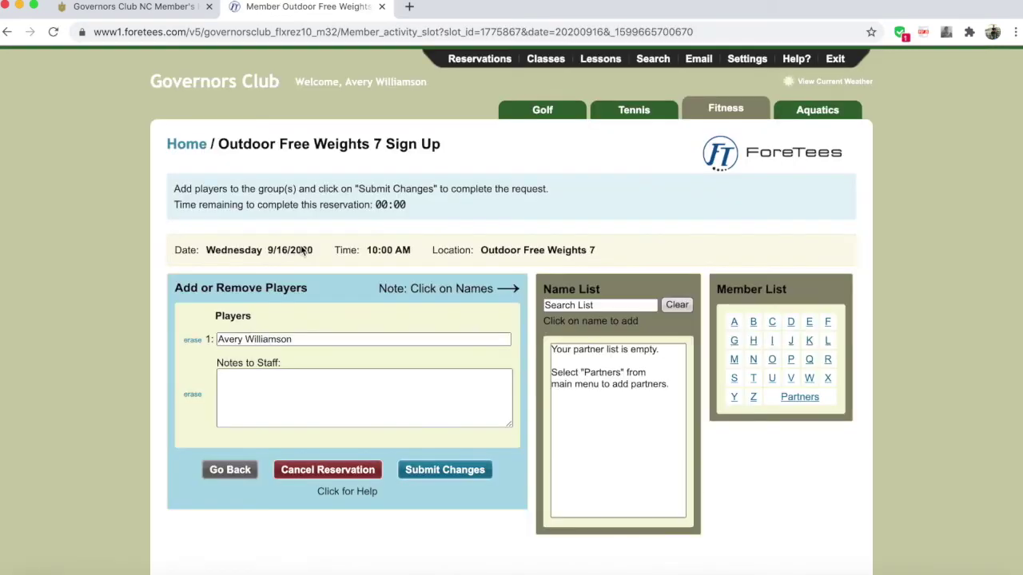
click(299, 397)
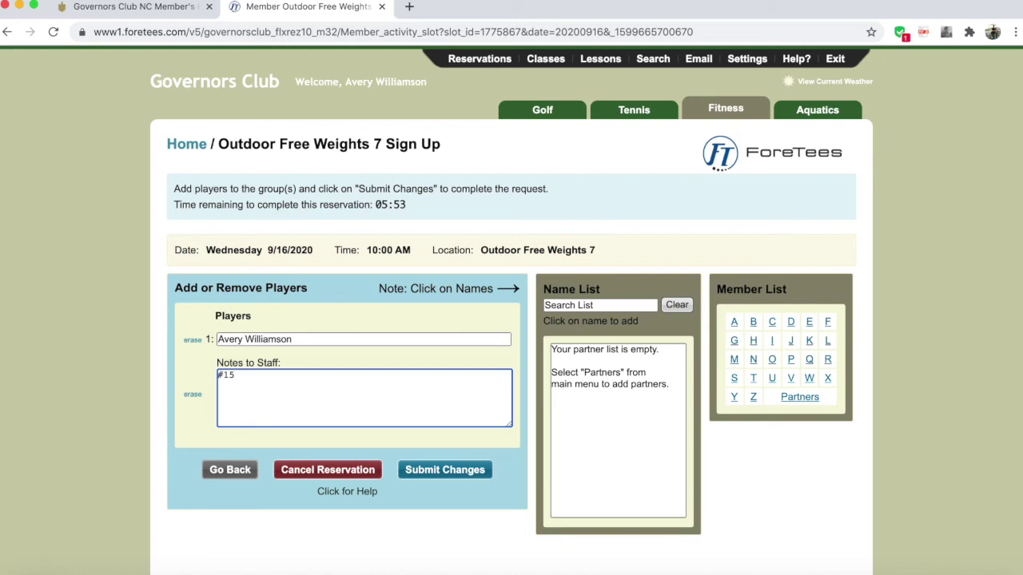
text(medicine ball)
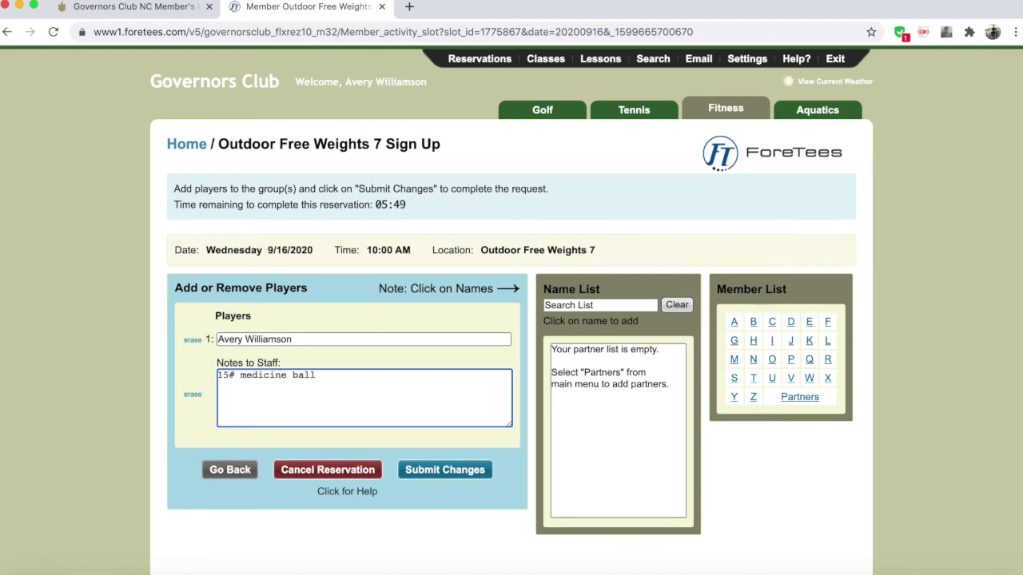
click(452, 478)
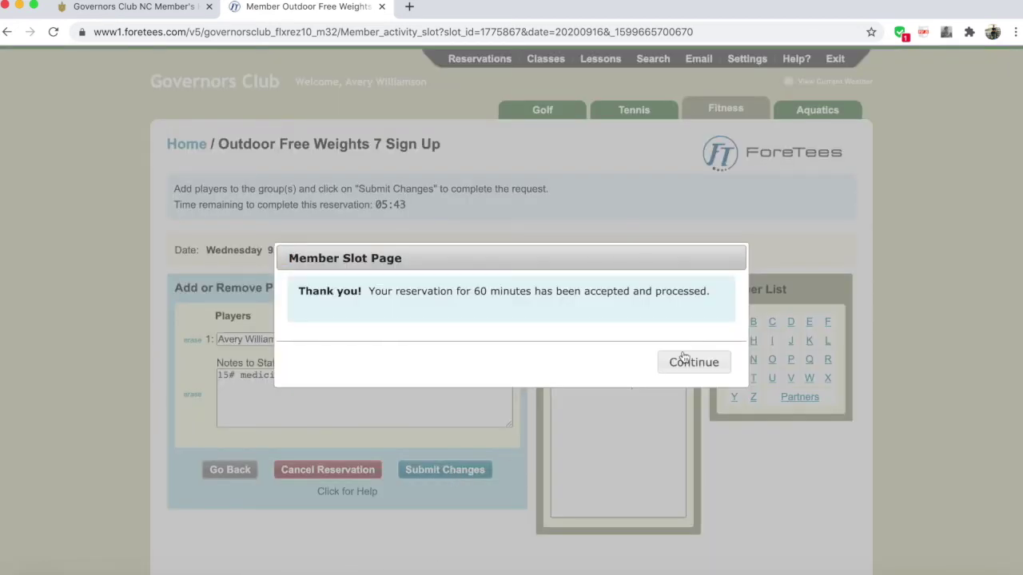
click(685, 366)
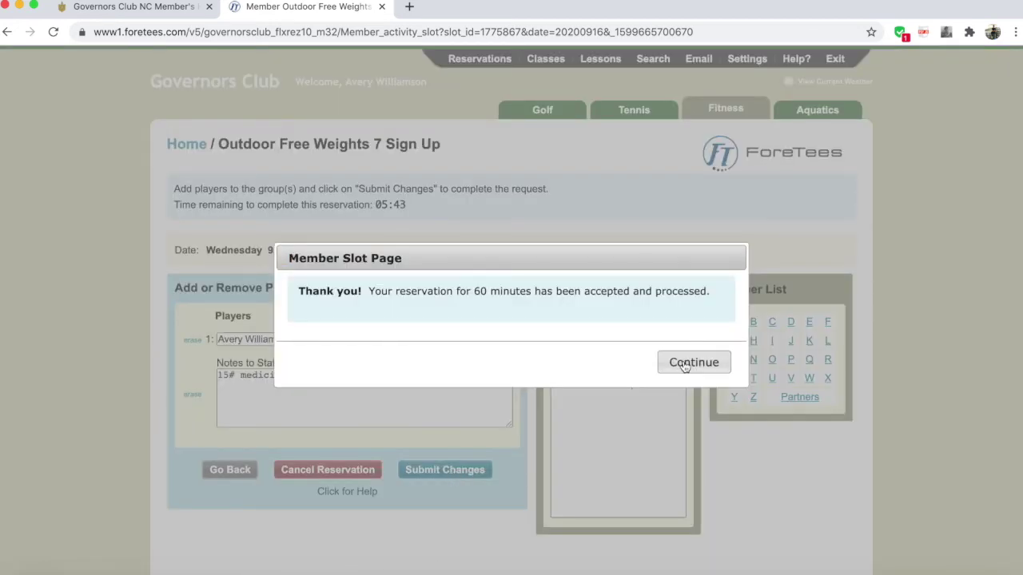
click(685, 364)
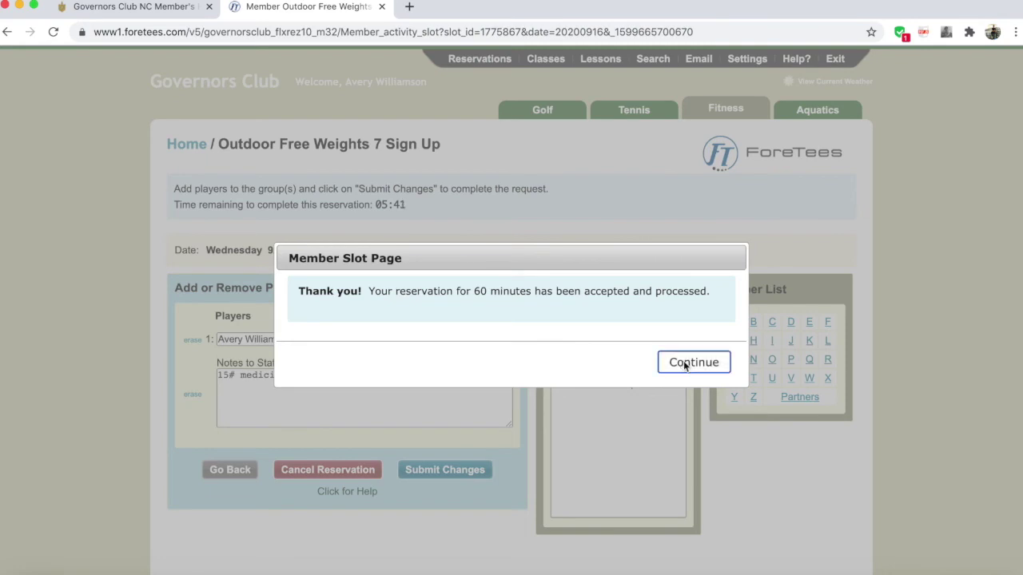